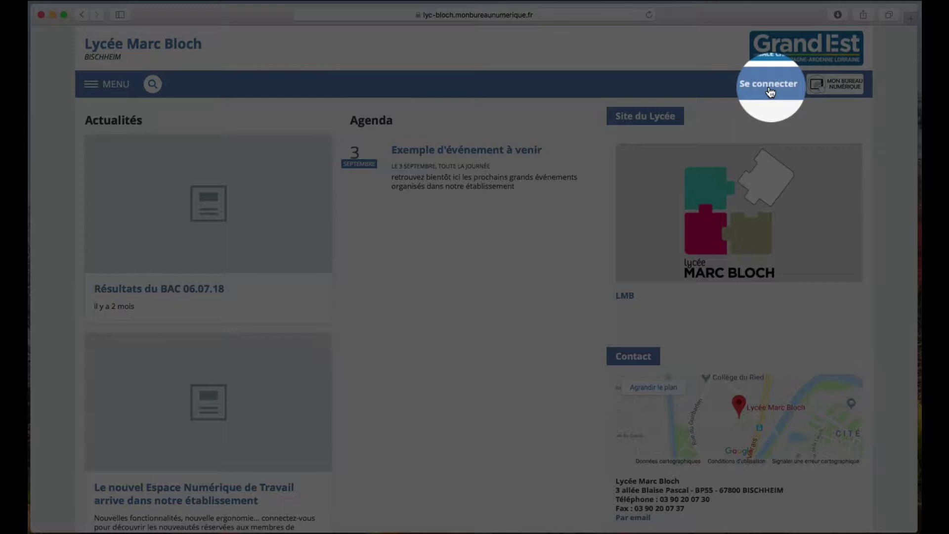
Step: Start connecting to the ENT as a teacher of the académie de Strasbourg, without memorising this choice
{"action": "left_click", "coordinate": [768, 85]}
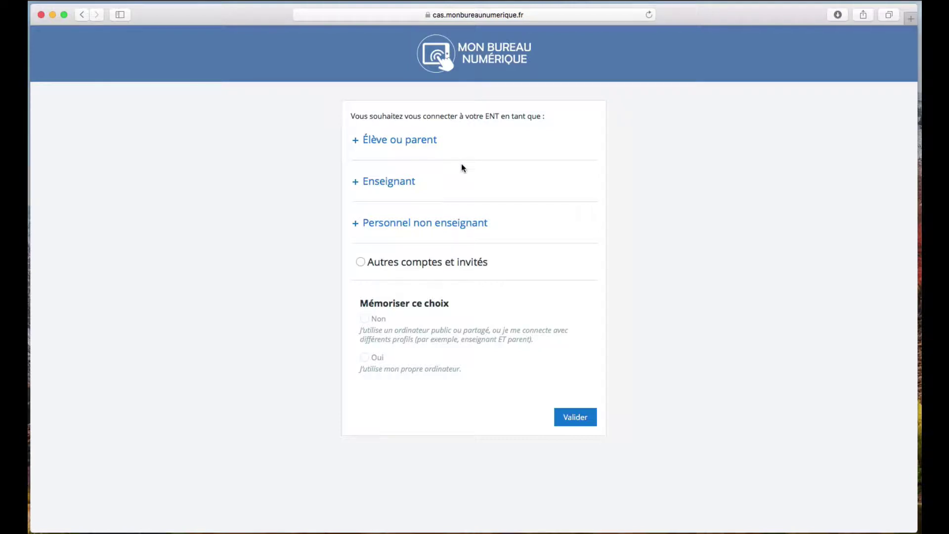
{"action": "left_click", "coordinate": [391, 187]}
{"action": "left_click", "coordinate": [398, 222]}
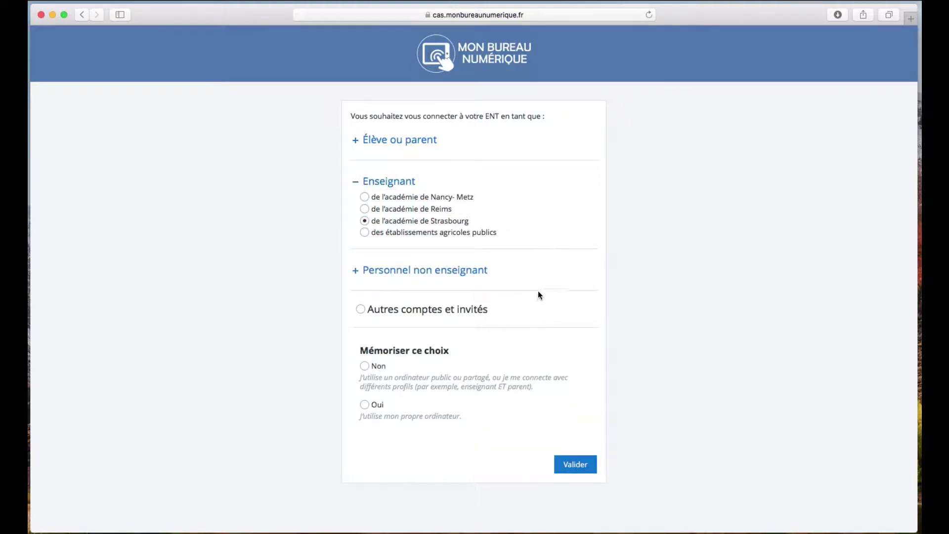
{"action": "left_click", "coordinate": [366, 367]}
{"action": "left_click", "coordinate": [583, 473]}
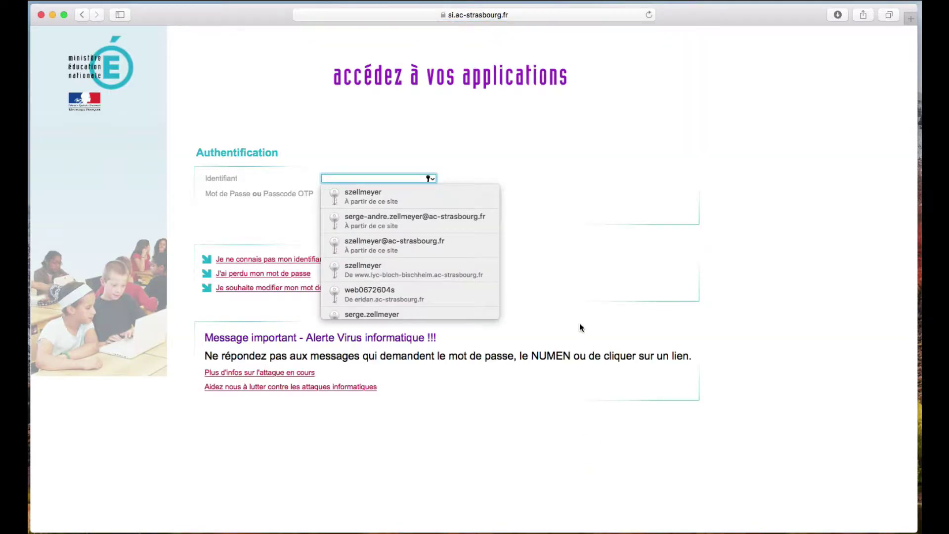
Step: Sign in with the saved account by filling in the stored username and account password, and submit the authentication form
{"action": "left_click", "coordinate": [439, 196]}
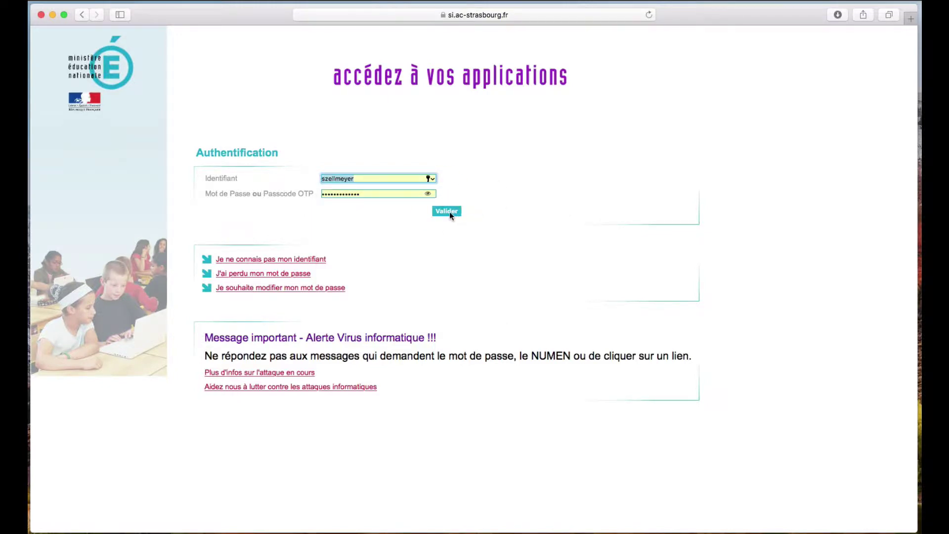
{"action": "left_click", "coordinate": [447, 212]}
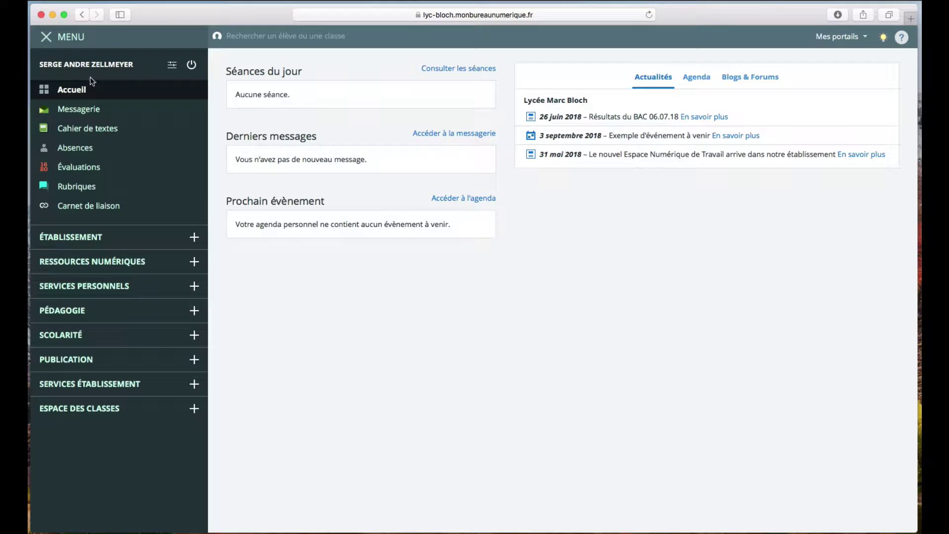
Step: Show how the navigation sidebar toggles and look through the list of portals under Mes portails
{"action": "left_click", "coordinate": [48, 43]}
{"action": "left_click", "coordinate": [48, 45]}
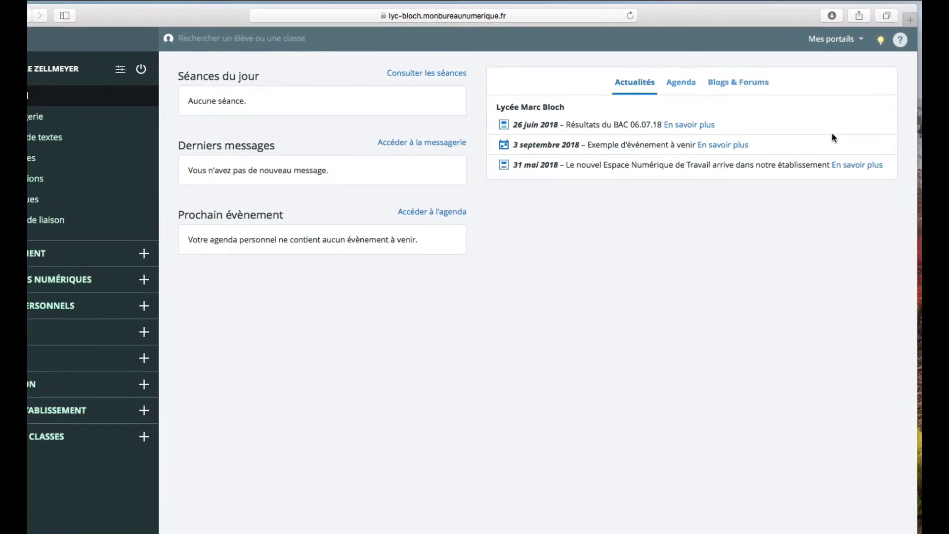
{"action": "left_click", "coordinate": [856, 44]}
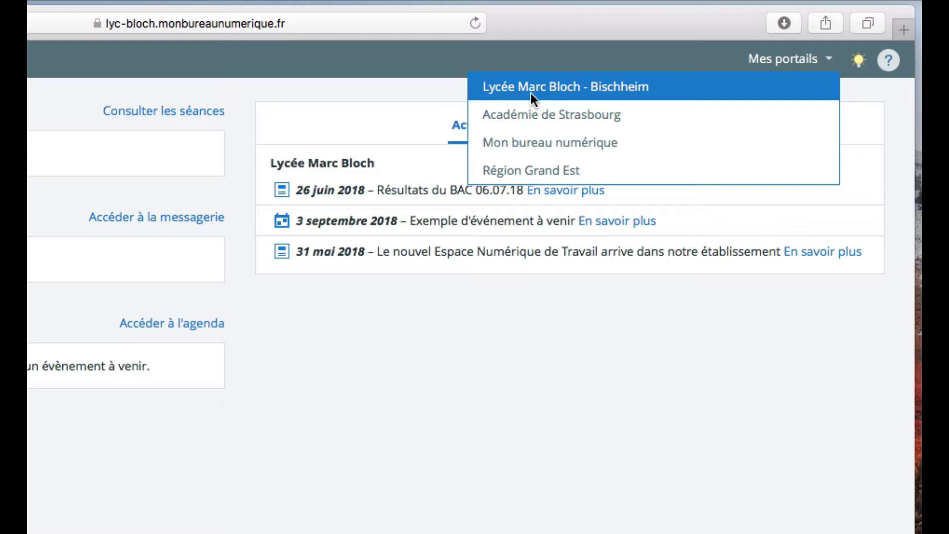
{"action": "left_click", "coordinate": [801, 65]}
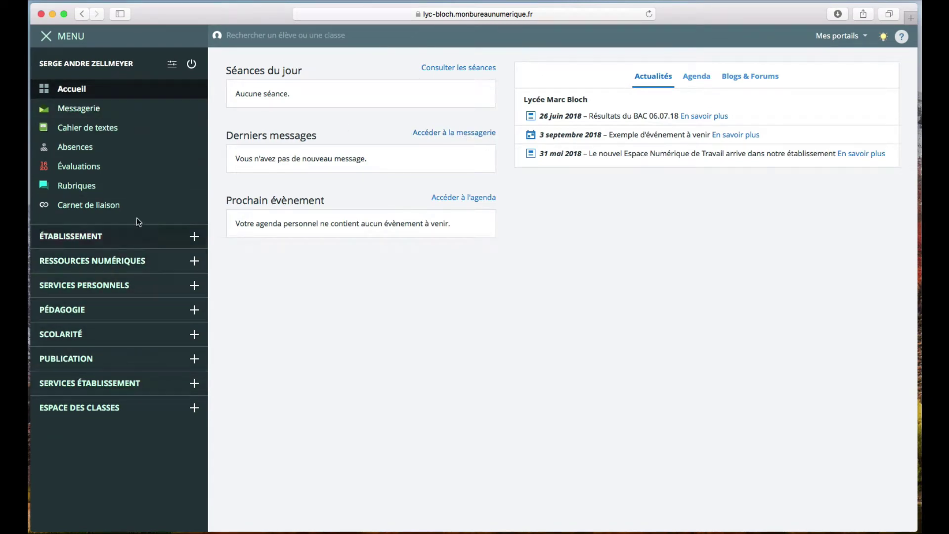
Step: View the contents of the Tutoriel pour Enseignants folder in the Assistance rubric of Établissement, and collapse that section
{"action": "left_click", "coordinate": [172, 237]}
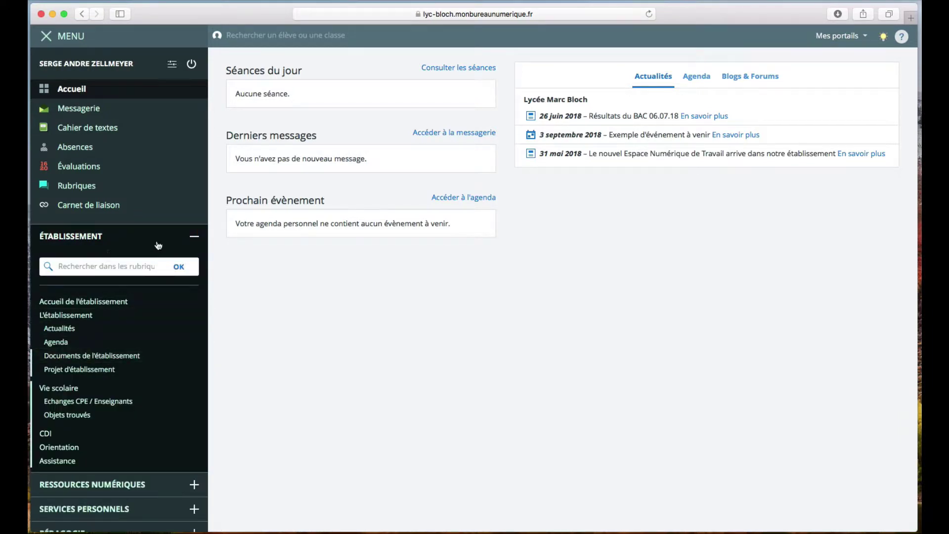
{"action": "left_click", "coordinate": [63, 461]}
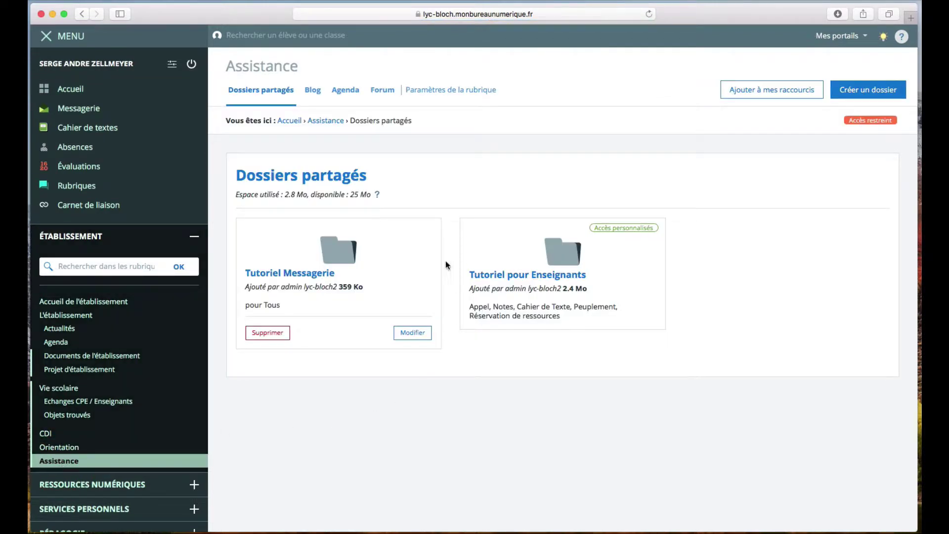
{"action": "left_click", "coordinate": [565, 276]}
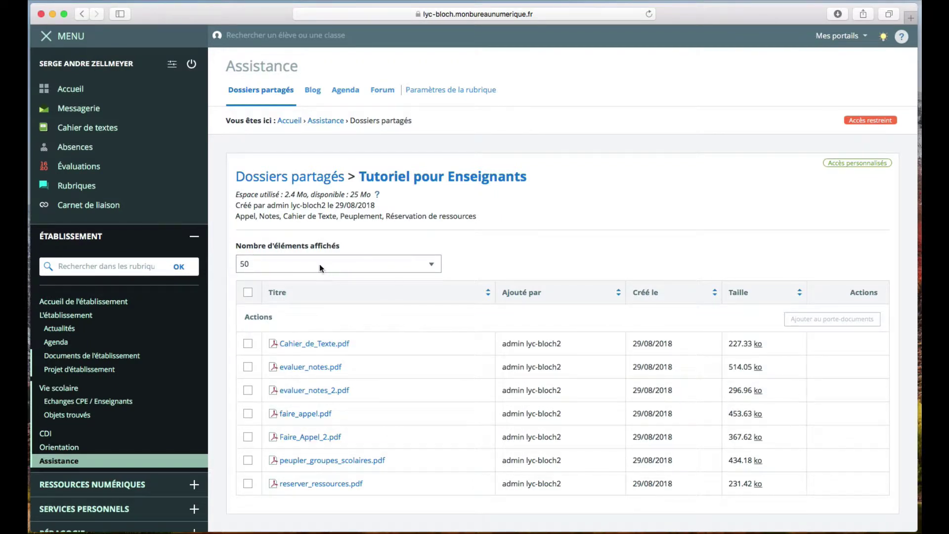
{"action": "left_click", "coordinate": [194, 238]}
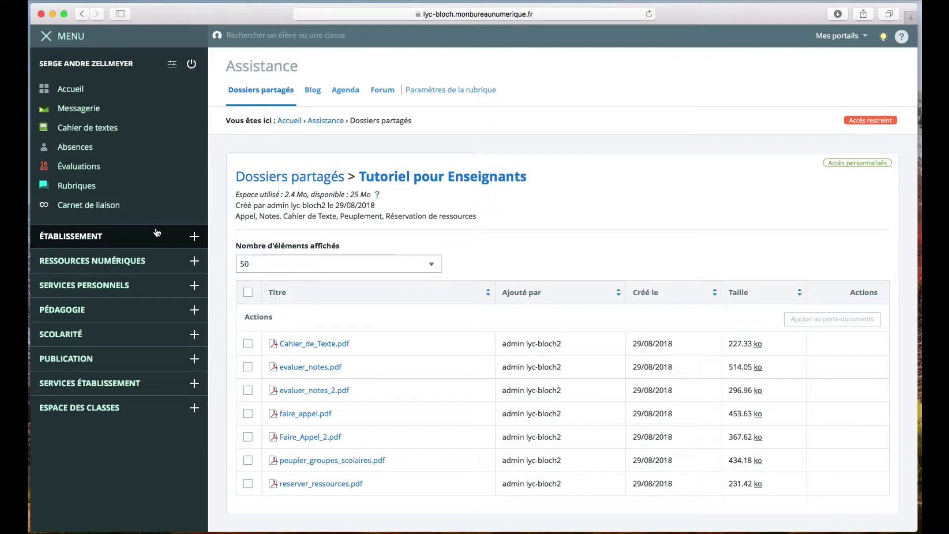
Step: View the Messagerie inbox and the Cahier de textes calendar for week S36 (03 to 08 sept. 2018), checking the available class notebooks
{"action": "left_click", "coordinate": [87, 113]}
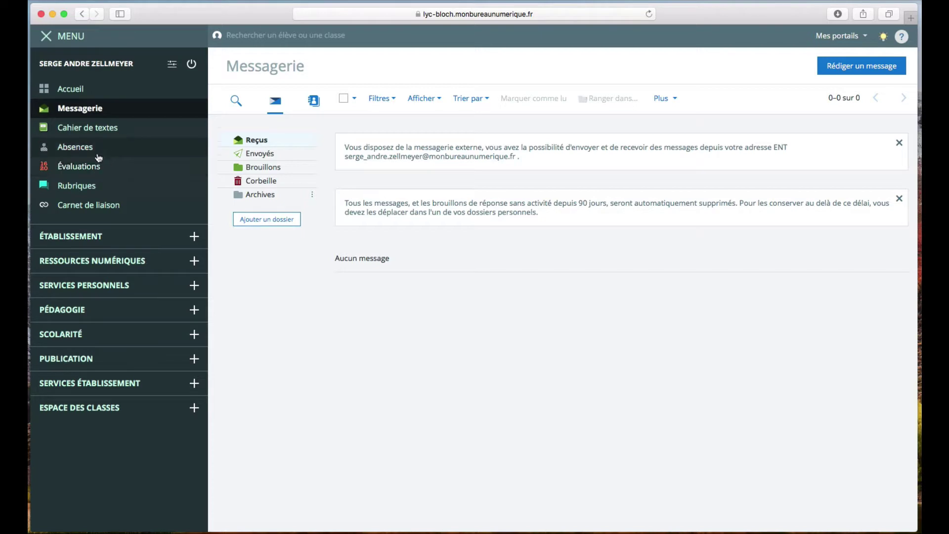
{"action": "left_click", "coordinate": [113, 129]}
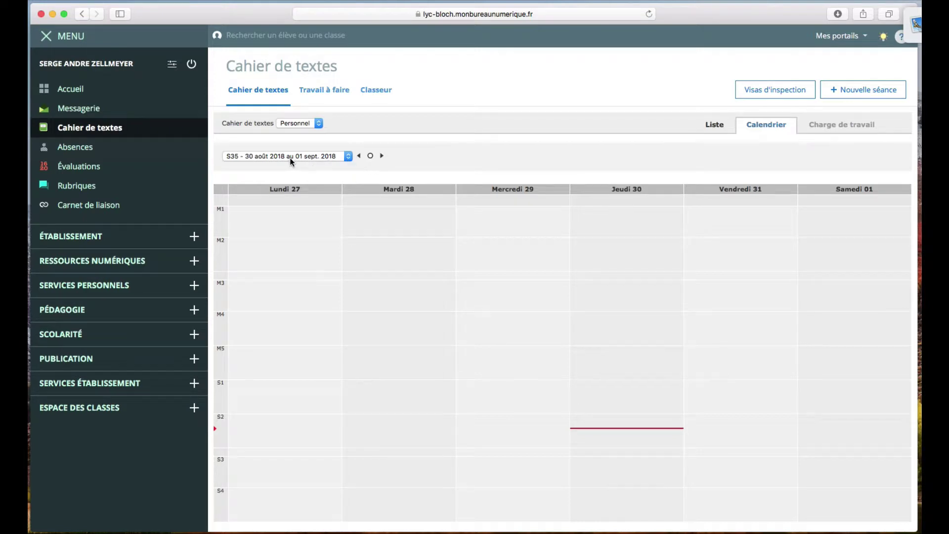
{"action": "left_click", "coordinate": [382, 157]}
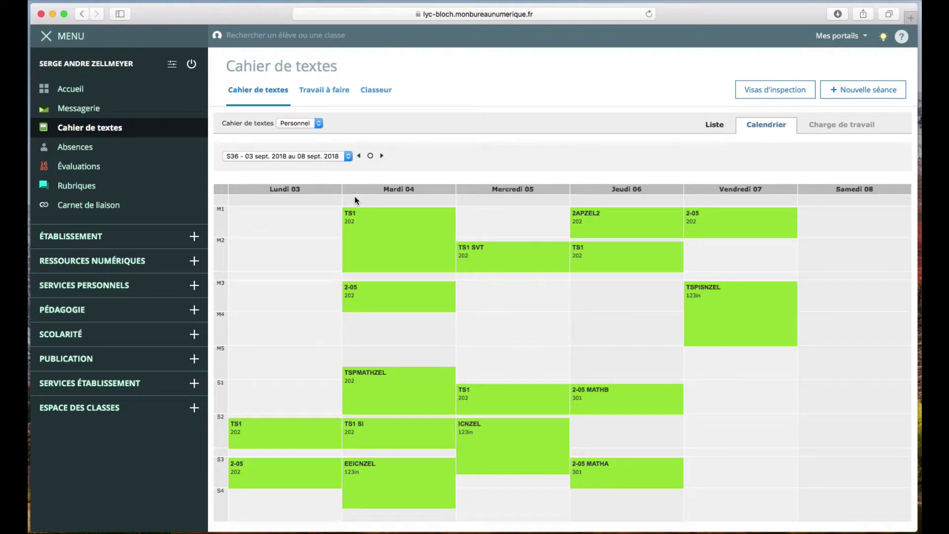
{"action": "left_click", "coordinate": [316, 124]}
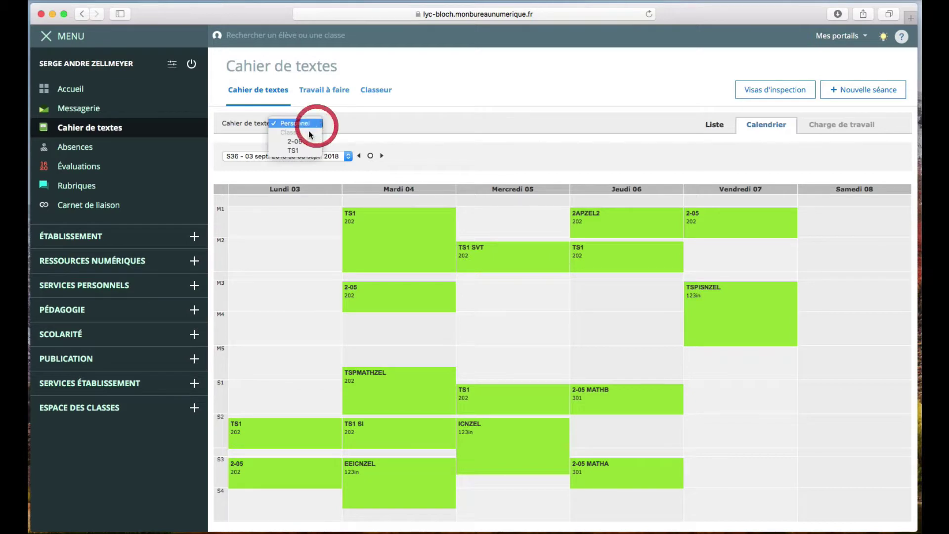
{"action": "left_click", "coordinate": [329, 124]}
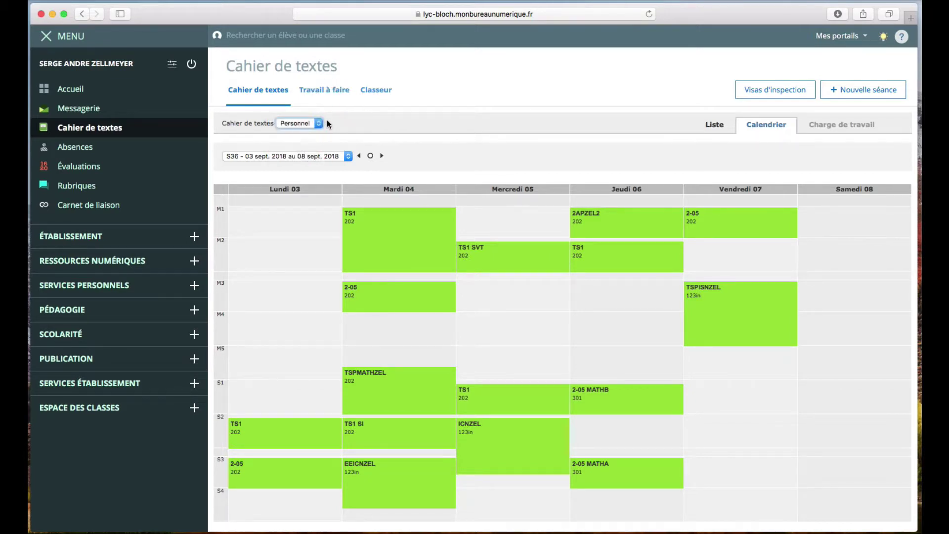
Step: Search for the class TS1 and open the record of the first student listed
{"action": "left_click", "coordinate": [300, 39]}
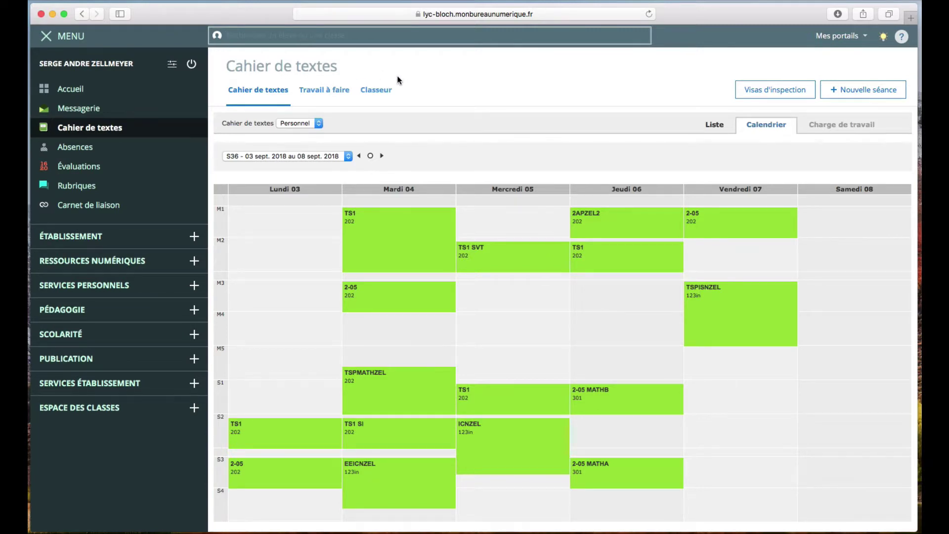
{"action": "type", "text": "TS"}
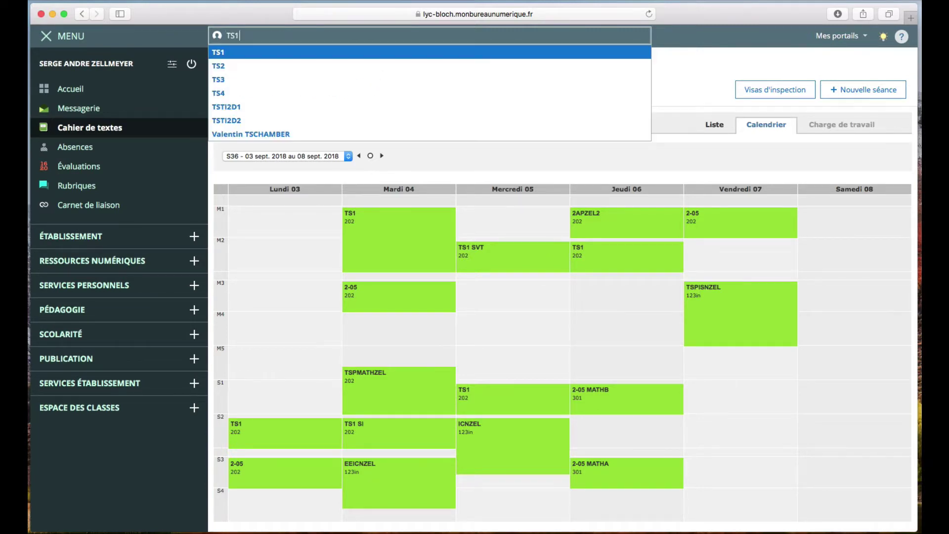
{"action": "type", "text": "1"}
{"action": "key", "text": "Return"}
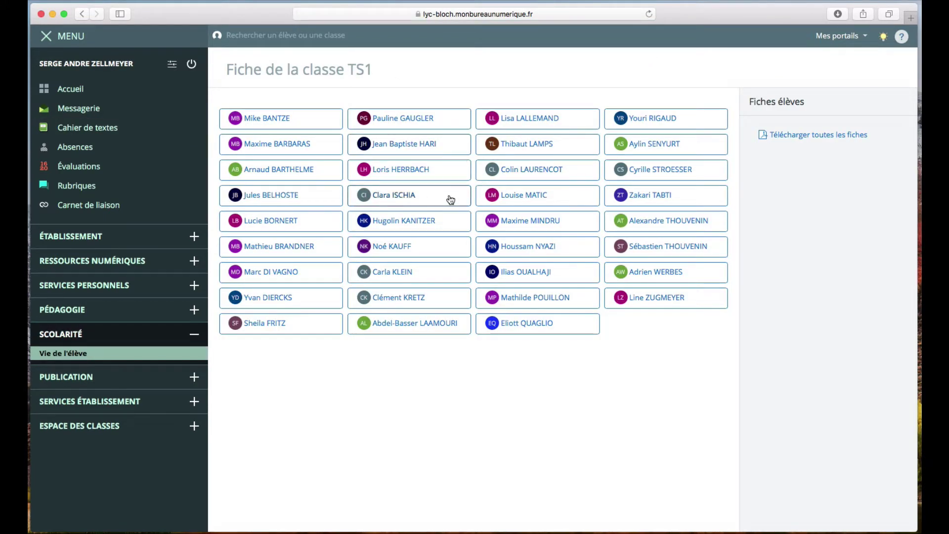
{"action": "left_click", "coordinate": [282, 122]}
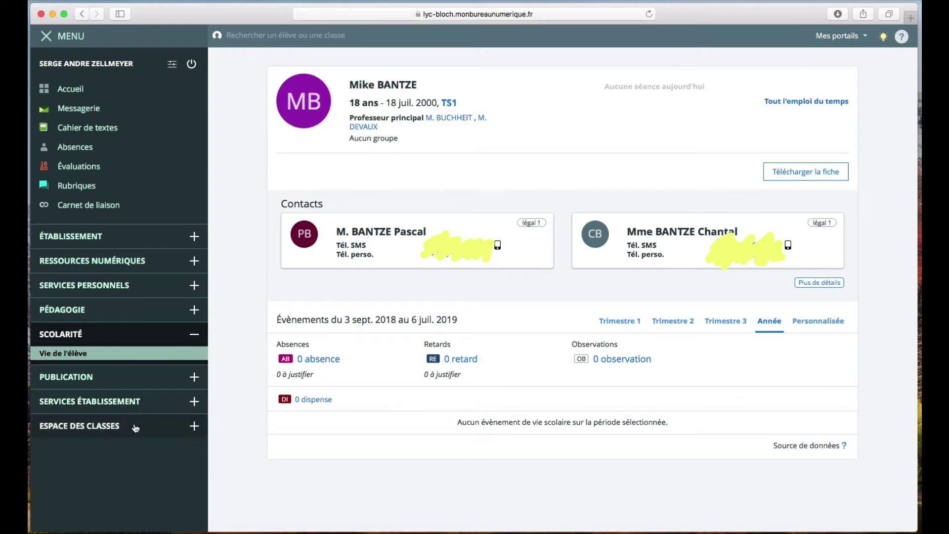
Step: Open the Rubriques management page and look at the sub-rubrics of Vie scolaire, collapsing them again
{"action": "left_click", "coordinate": [99, 190]}
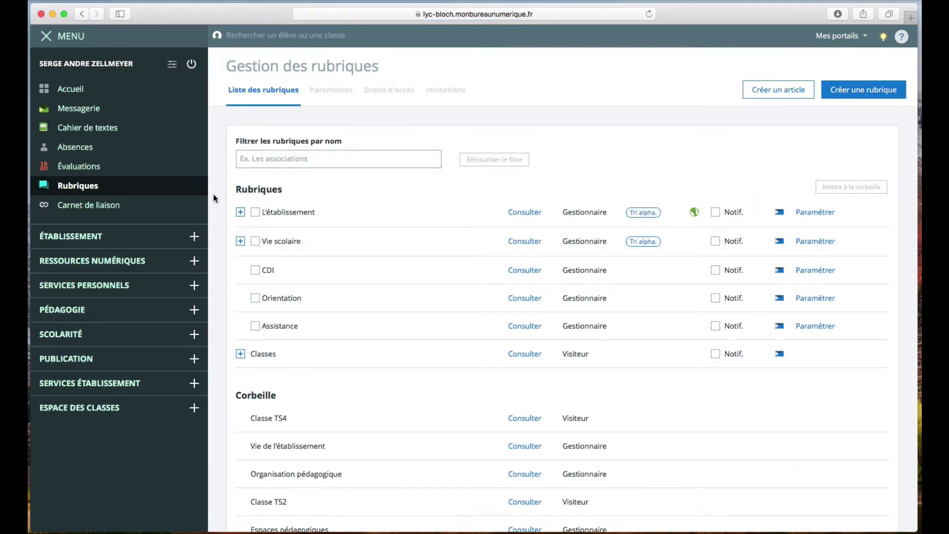
{"action": "left_click", "coordinate": [240, 242]}
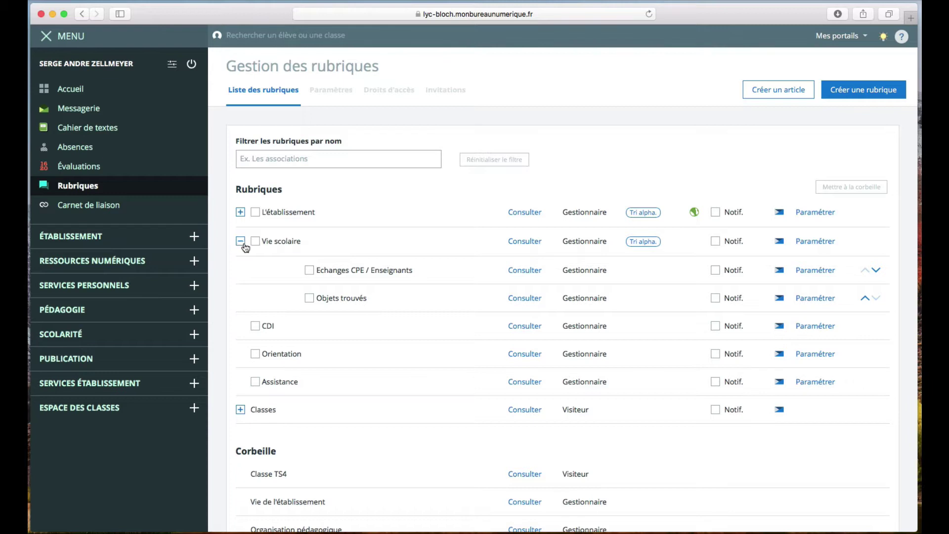
{"action": "left_click", "coordinate": [240, 243]}
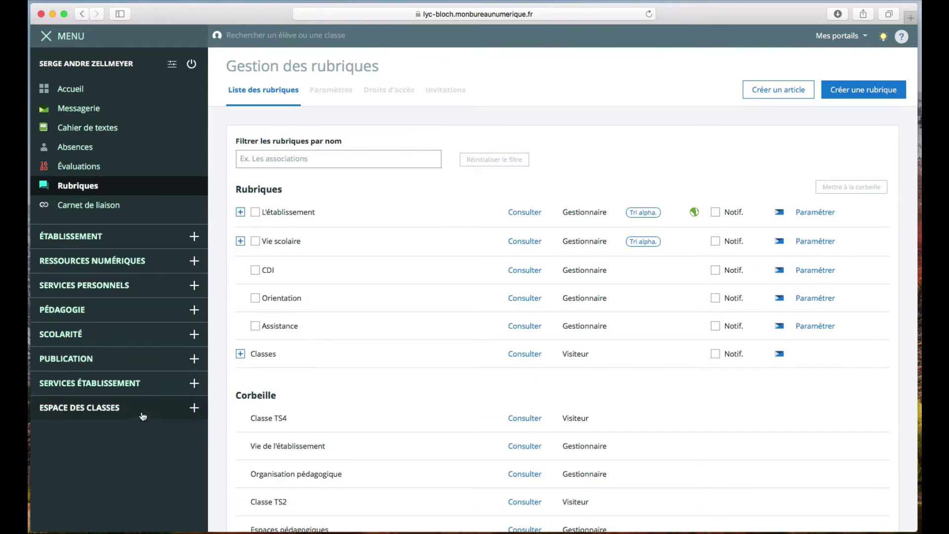
Step: Look at the services offered under Services établissement and Publication, leaving both sections collapsed
{"action": "left_click", "coordinate": [186, 385]}
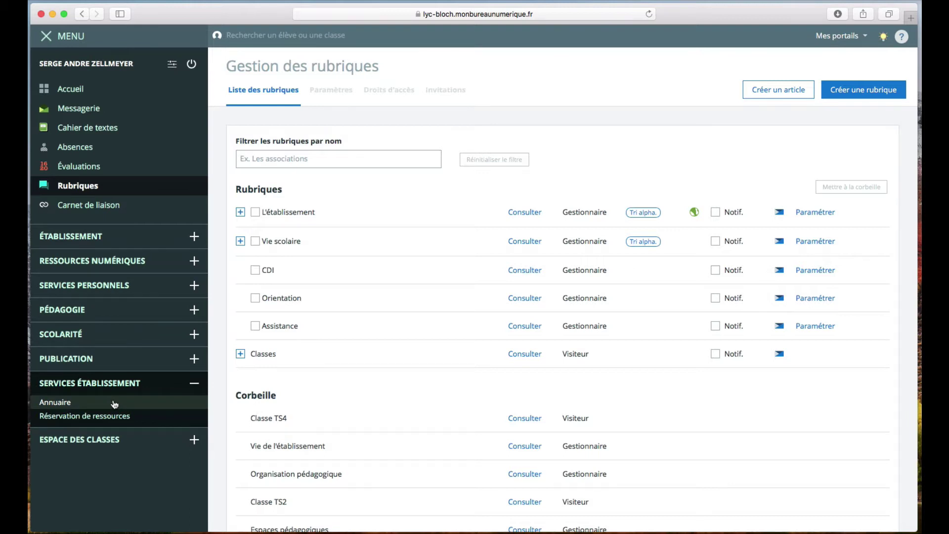
{"action": "left_click", "coordinate": [177, 366]}
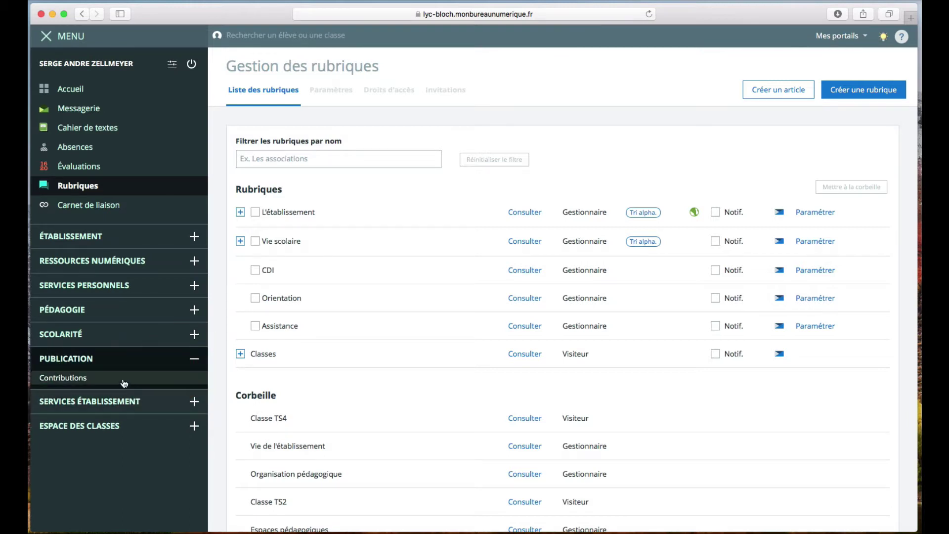
{"action": "left_click", "coordinate": [194, 363]}
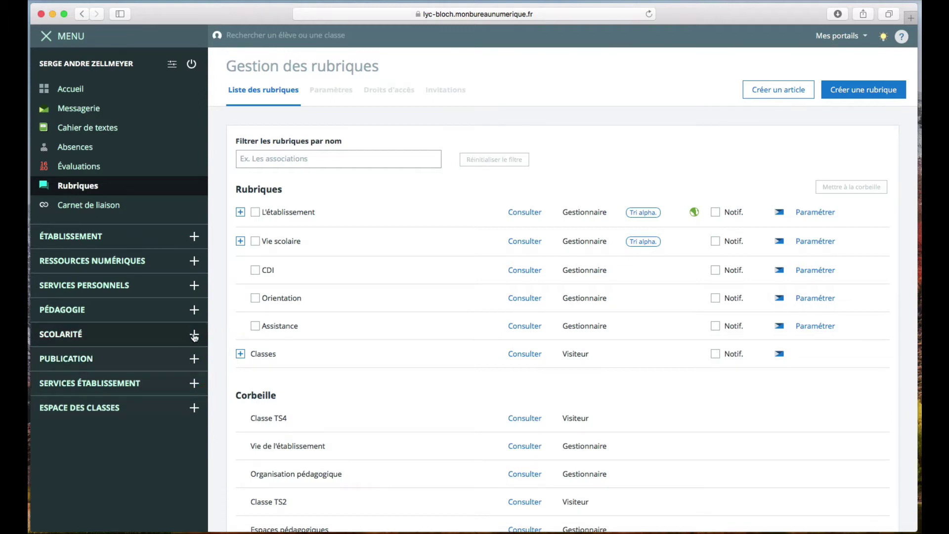
Step: View the Vie de l'élève page of Scolarité and the Gestion emploi du temps page of Pédagogie
{"action": "left_click", "coordinate": [194, 335]}
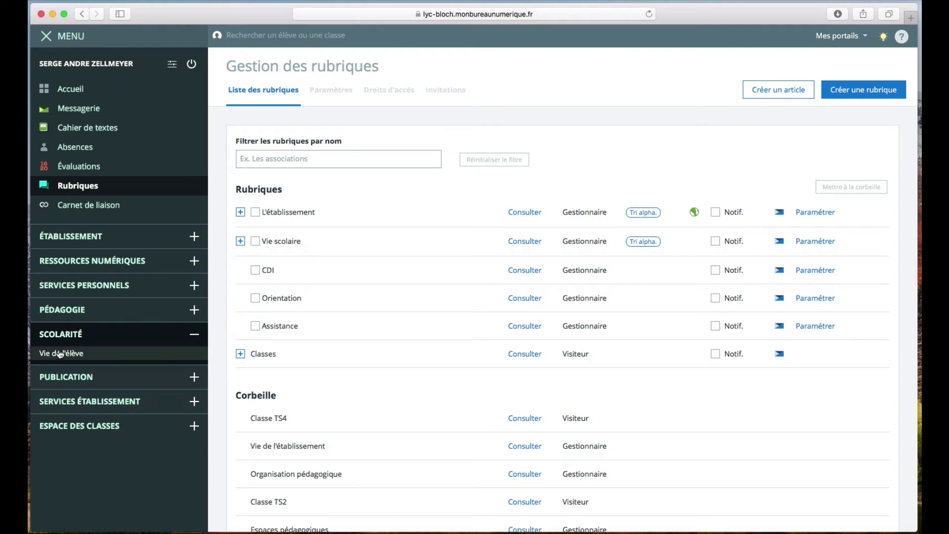
{"action": "left_click", "coordinate": [52, 357]}
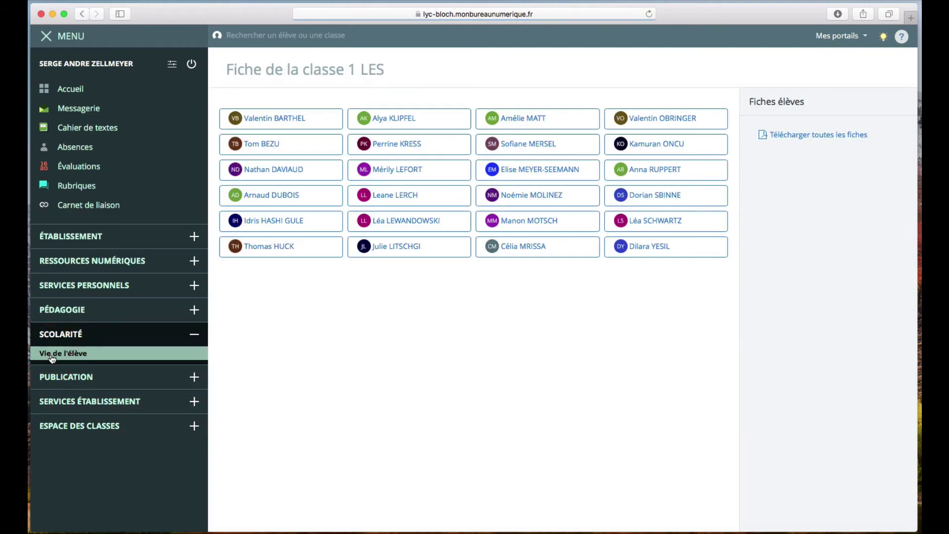
{"action": "left_click", "coordinate": [185, 315]}
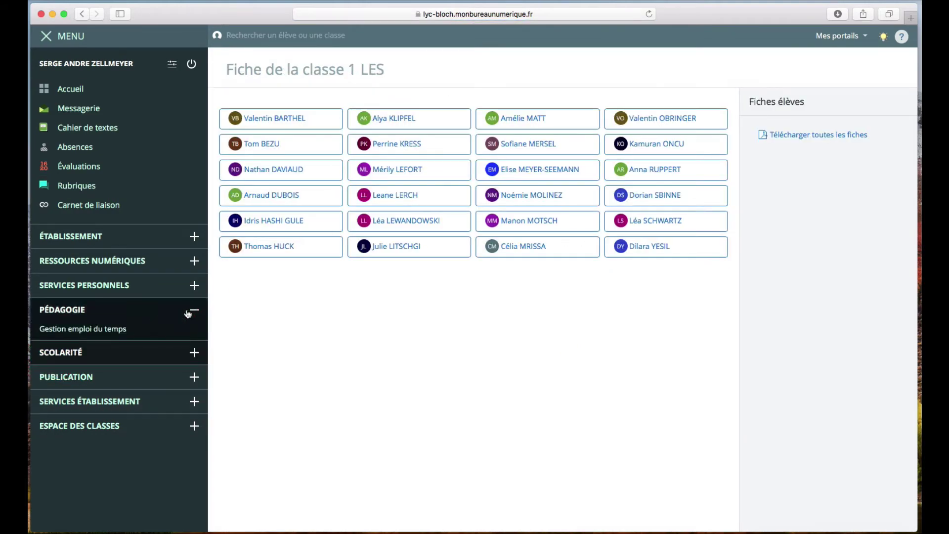
{"action": "left_click", "coordinate": [115, 335]}
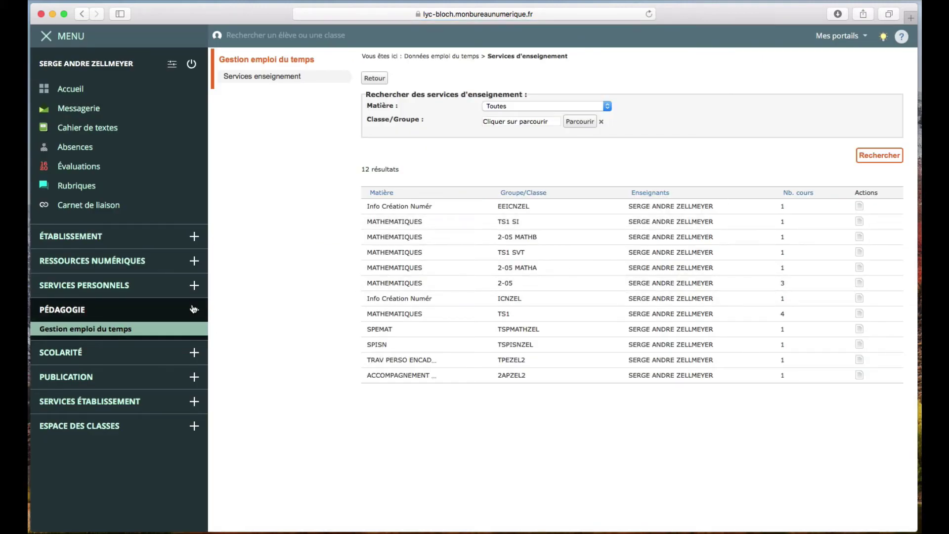
Step: Look at the entries available under Services personnels and collapse the section again
{"action": "left_click", "coordinate": [195, 286]}
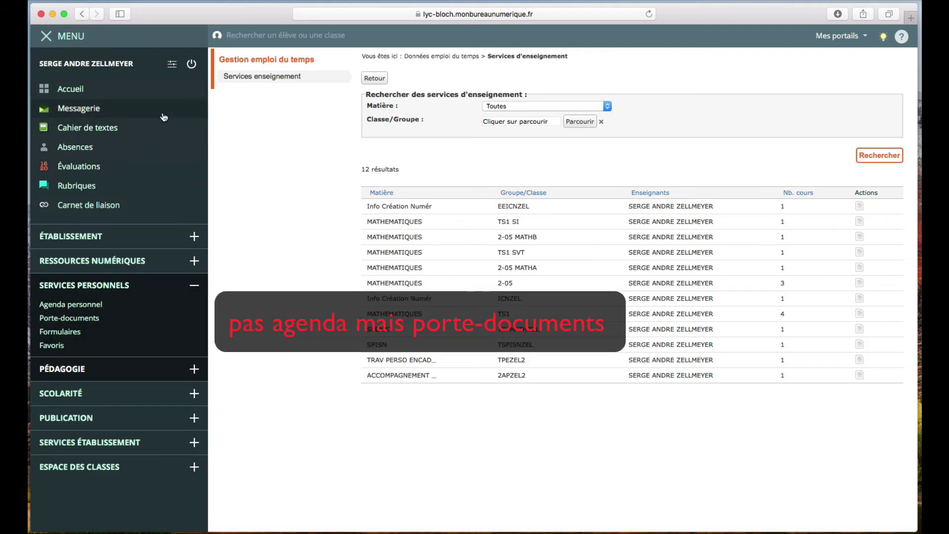
{"action": "left_click", "coordinate": [194, 285]}
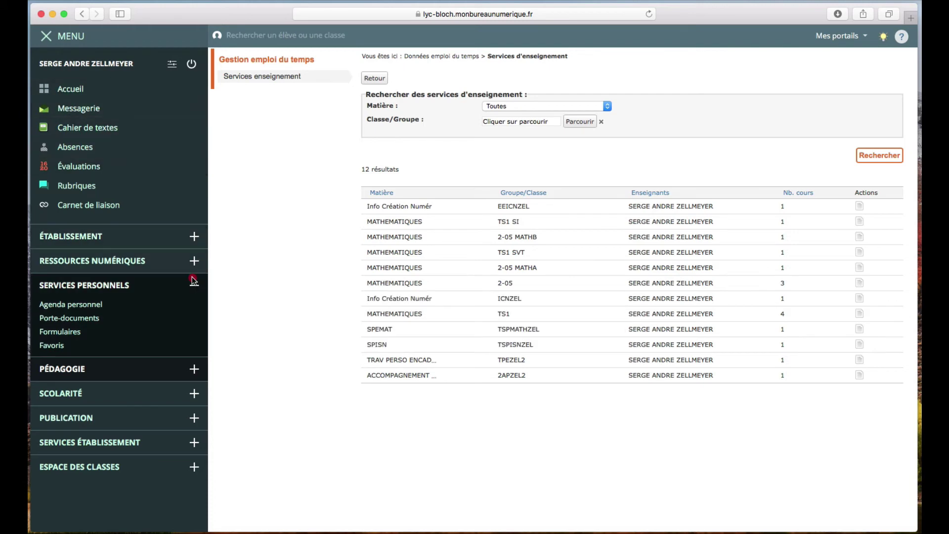
Step: Review the Résumé page of the account preferences, including the email notification and phone contact settings, and log out
{"action": "left_click", "coordinate": [172, 65]}
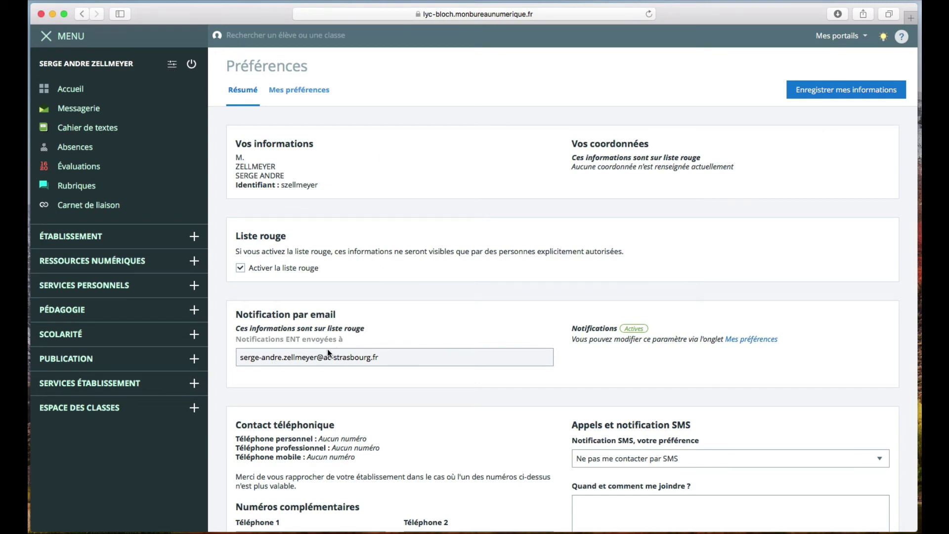
{"action": "scroll", "coordinate": [328, 350], "scroll_direction": "down", "scroll_amount": 2}
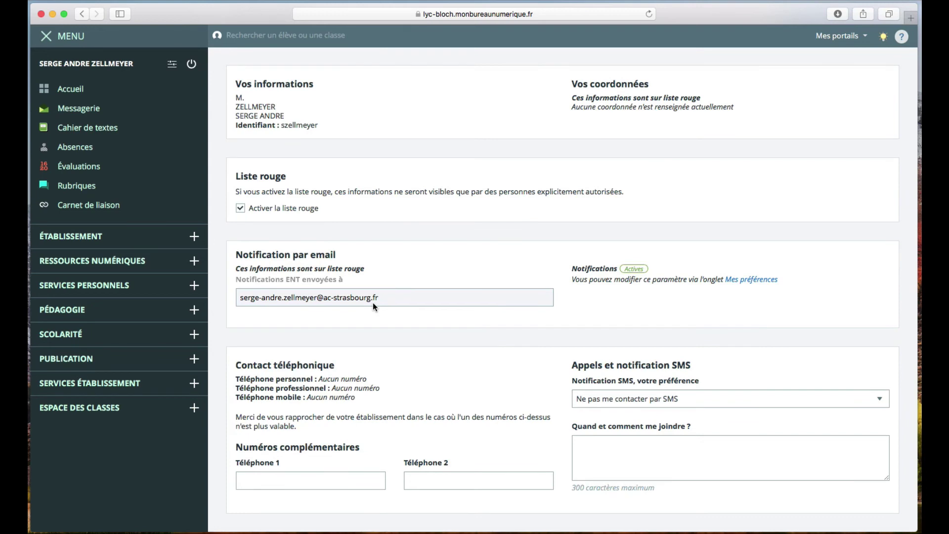
{"action": "scroll", "coordinate": [373, 302], "scroll_direction": "up", "scroll_amount": 2}
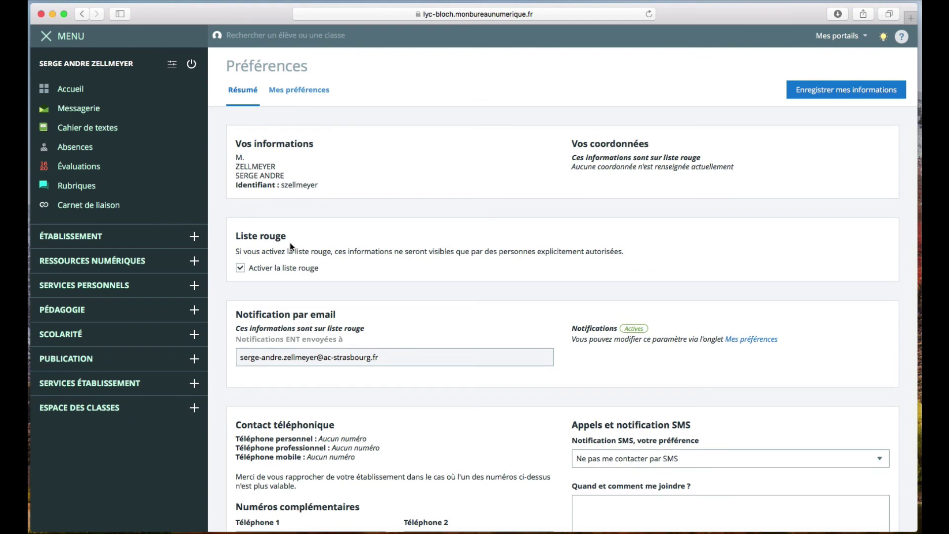
{"action": "left_click", "coordinate": [192, 68]}
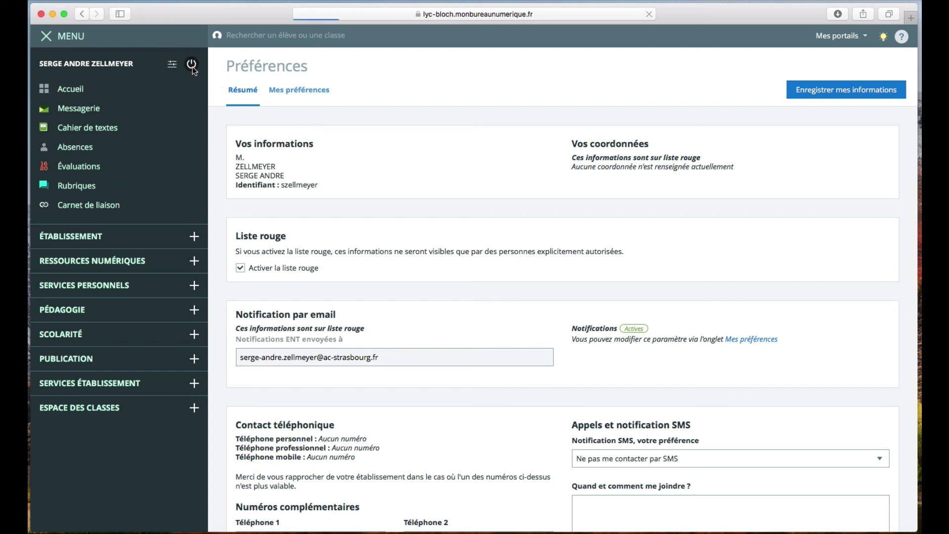